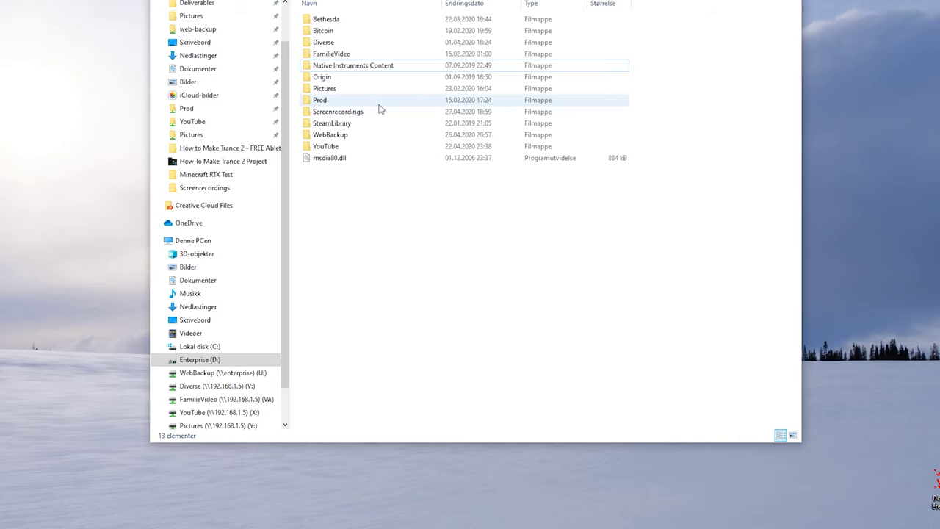
Step: View the general properties of the Pictures folder on the D: drive, then close them unchanged
{"action": "left_click", "coordinate": [363, 66]}
{"action": "left_click", "coordinate": [351, 82]}
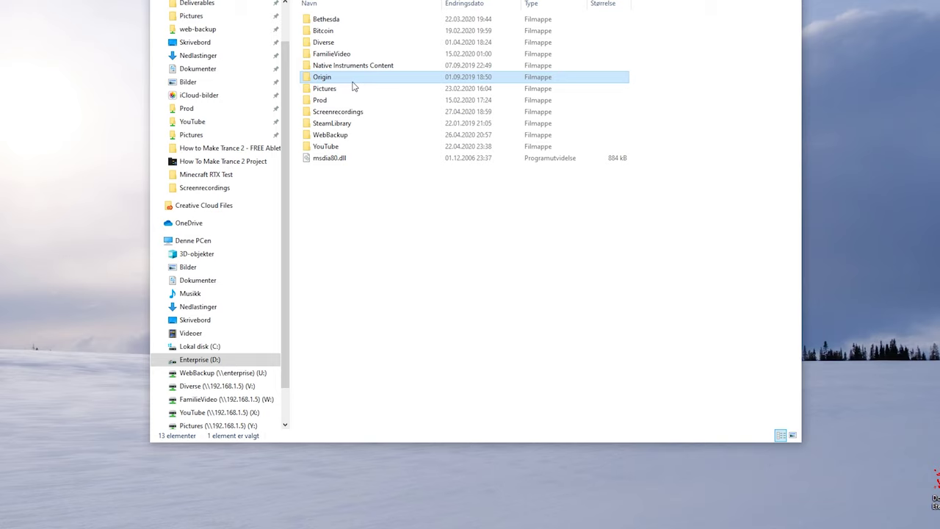
{"action": "left_click", "coordinate": [353, 99]}
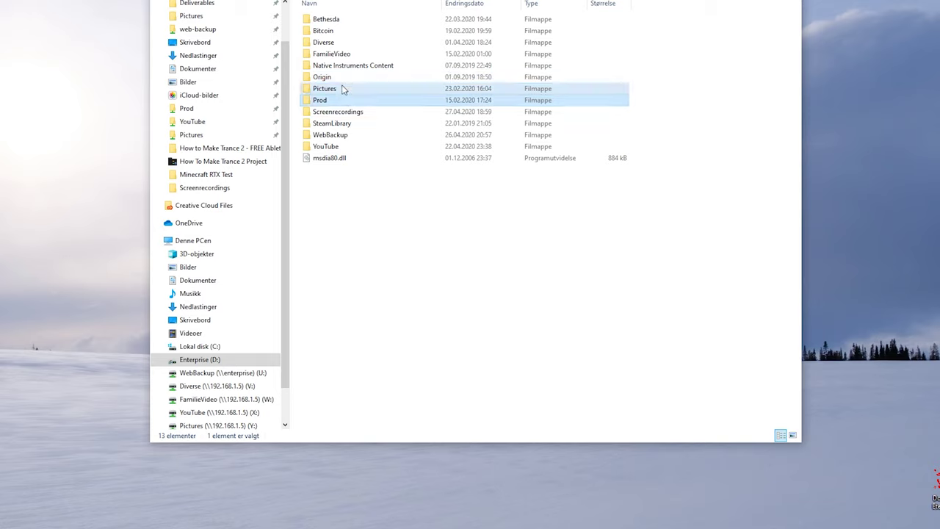
{"action": "left_click", "coordinate": [342, 89]}
{"action": "right_click", "coordinate": [343, 88]}
{"action": "left_click", "coordinate": [420, 371]}
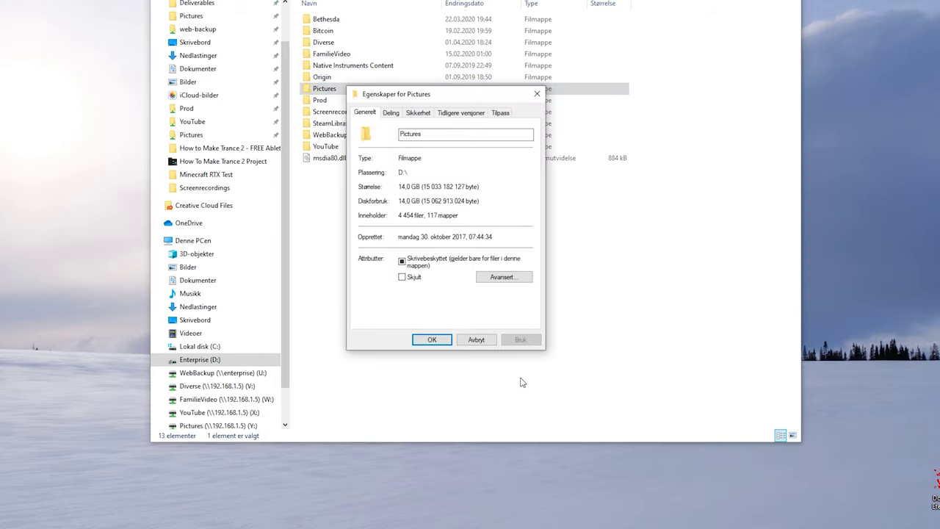
{"action": "left_click", "coordinate": [476, 340]}
Step: View the general properties of the YouTube folder on the D: drive, then close them unchanged
{"action": "key", "text": "Down"}
{"action": "key", "text": "Down"}
{"action": "key", "text": "Down"}
{"action": "key", "text": "Down"}
{"action": "key", "text": "Down"}
{"action": "key", "text": "alt+Return"}
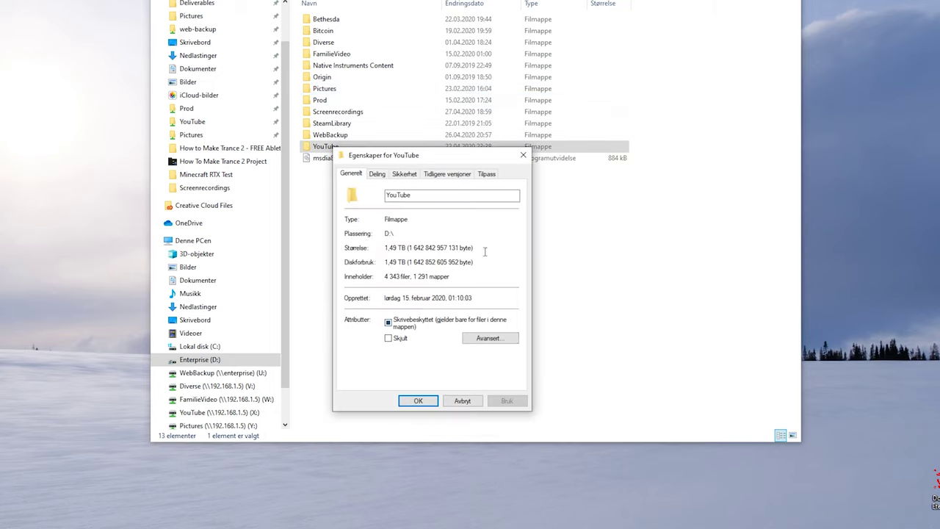
{"action": "left_click", "coordinate": [463, 401]}
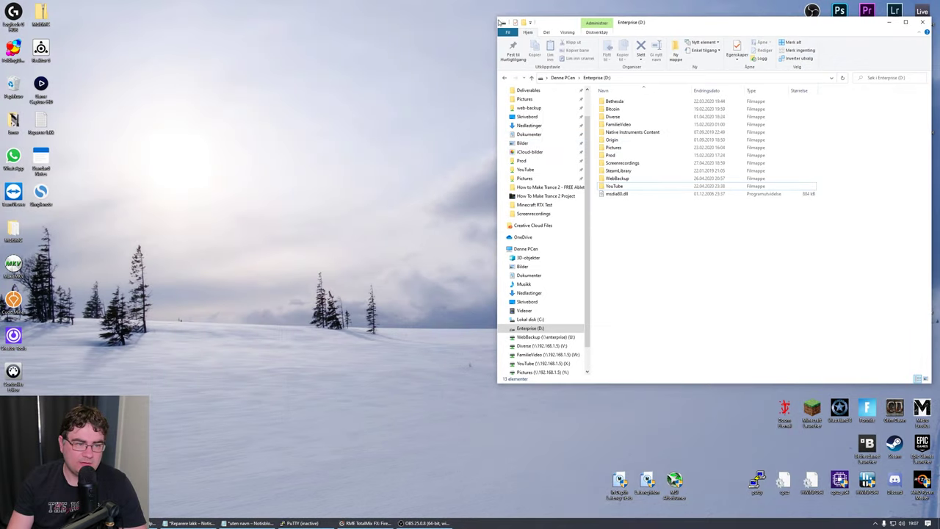
Step: Shrink the Enterprise (D:) window and arrange it side by side with a second window showing Lokal disk (C:)
{"action": "left_click_drag", "start_coordinate": [498, 18], "coordinate": [576, 74]}
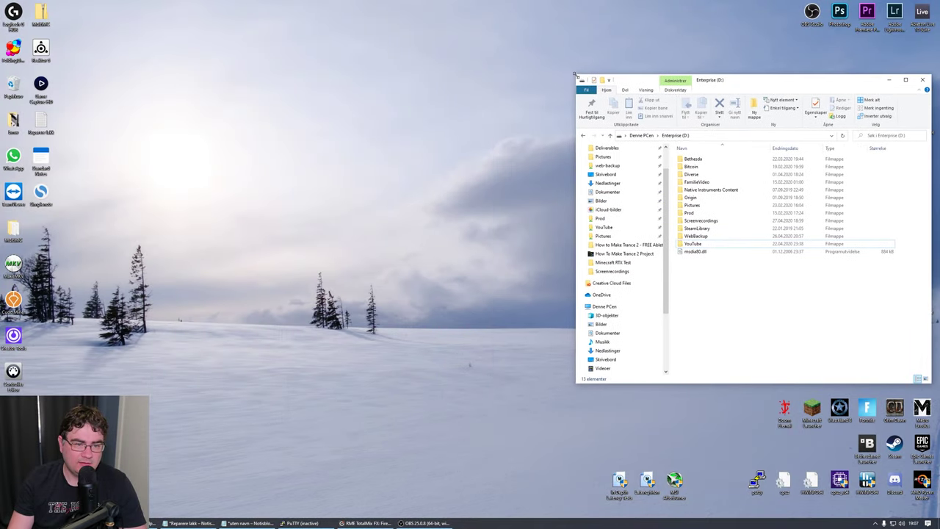
{"action": "left_click_drag", "start_coordinate": [760, 75], "coordinate": [757, 69]}
{"action": "key", "text": "ctrl+n"}
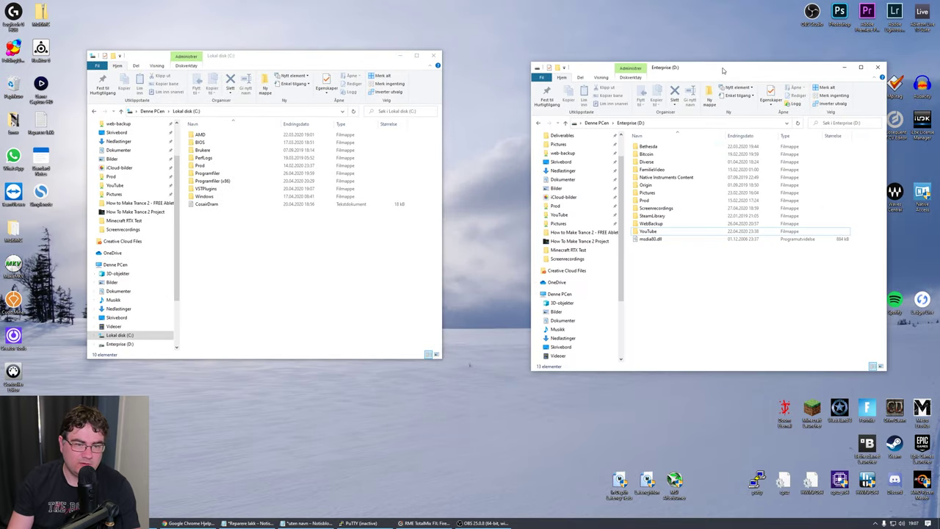
{"action": "left_click_drag", "start_coordinate": [721, 68], "coordinate": [650, 93]}
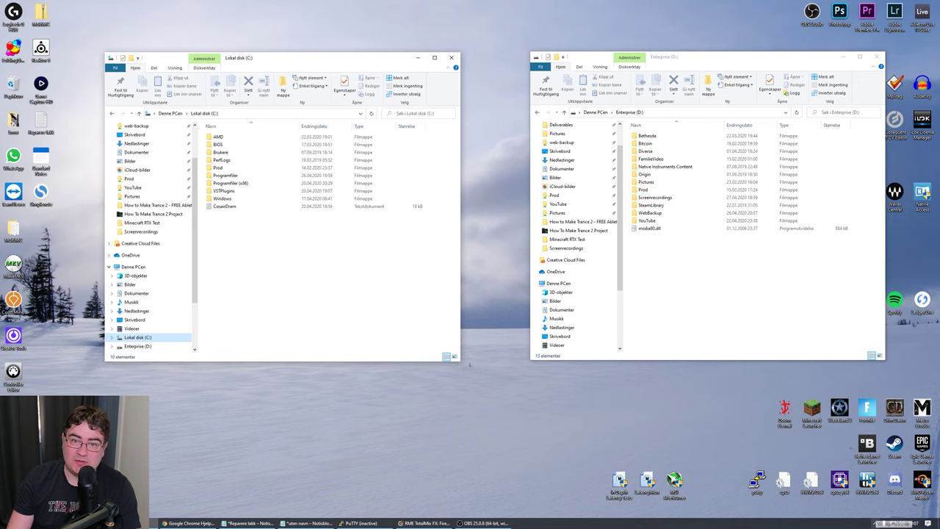
Step: Switch to Bvckup 2 and review the source and destination of the Lightroom Library -> 4TB WD Black job, leaving its settings unchanged
{"action": "left_click", "coordinate": [873, 523]}
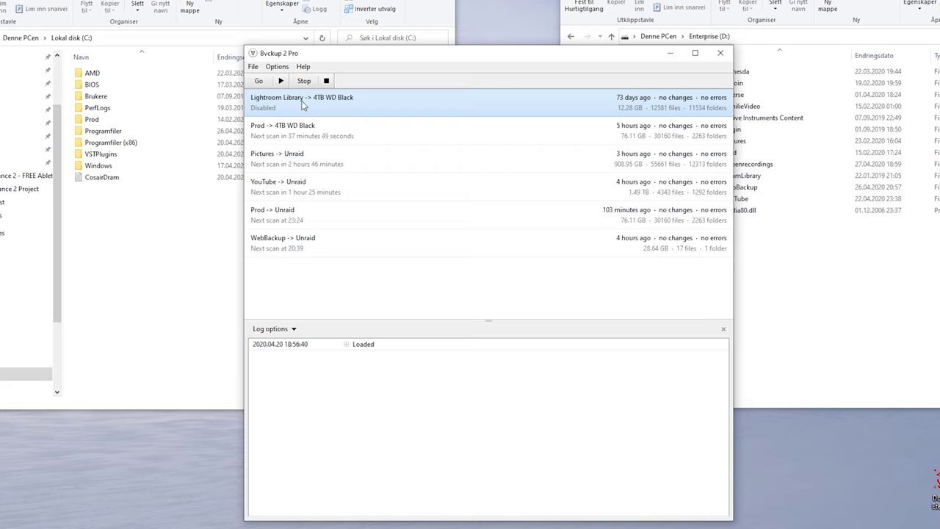
{"action": "double_click", "coordinate": [357, 101]}
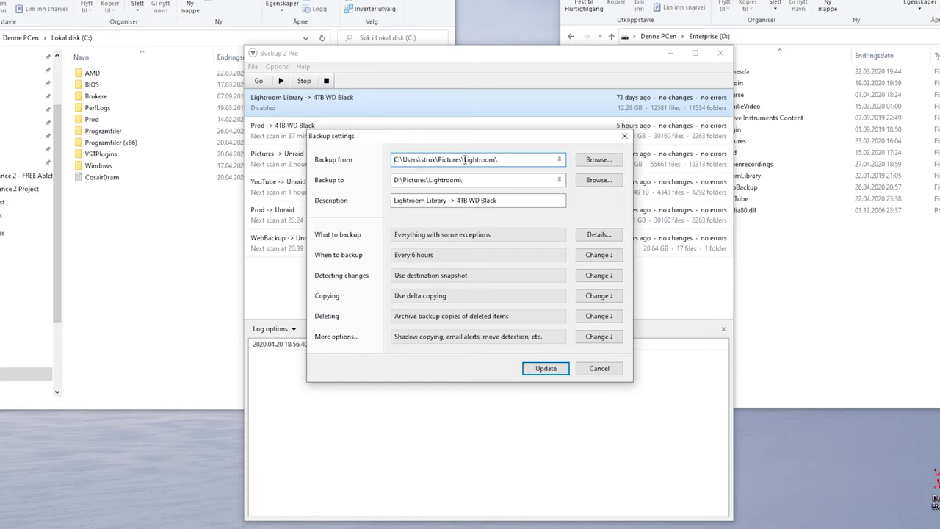
{"action": "left_click", "coordinate": [403, 180]}
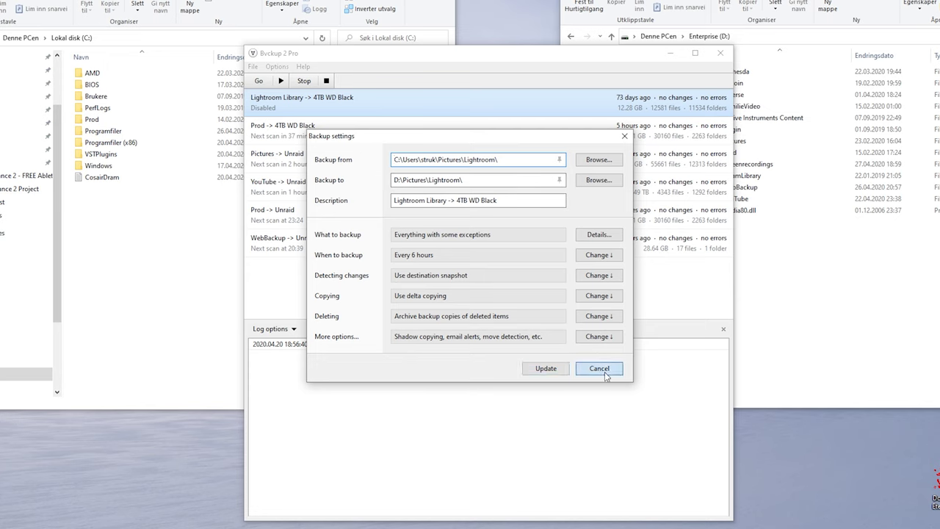
{"action": "left_click", "coordinate": [599, 368]}
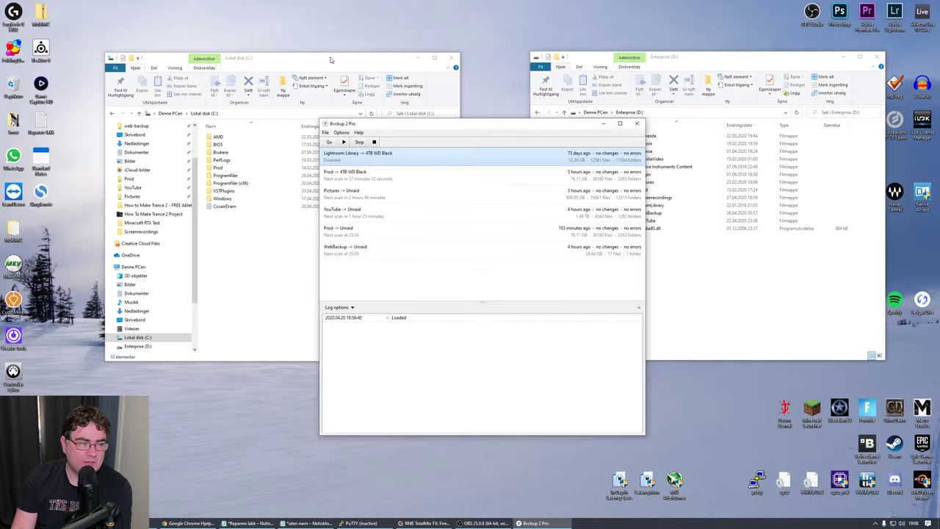
Step: Bring the C: and D: drive windows forward and reposition them slightly beside each other
{"action": "left_click", "coordinate": [287, 60]}
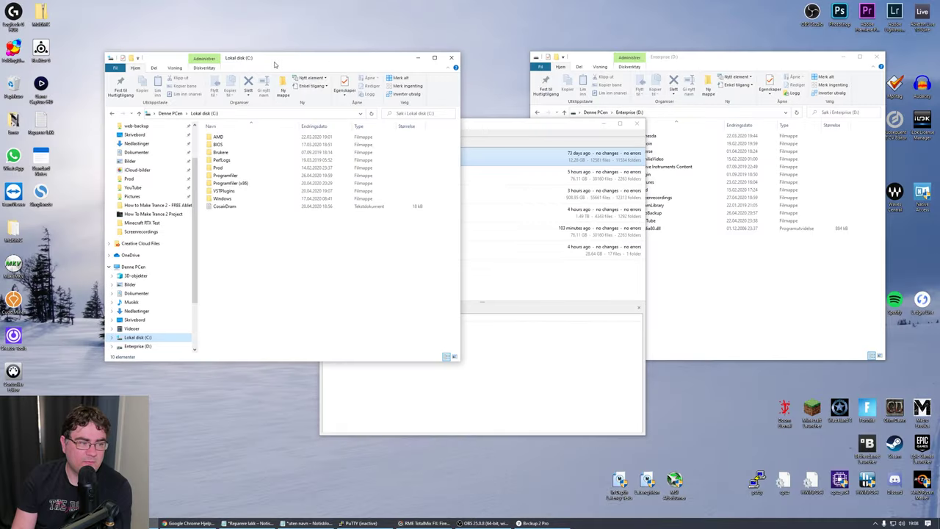
{"action": "mouse_move", "coordinate": [287, 60]}
{"action": "left_mouse_down"}
{"action": "mouse_move", "coordinate": [270, 57]}
{"action": "mouse_move", "coordinate": [279, 61]}
{"action": "left_mouse_up"}
{"action": "left_click_drag", "start_coordinate": [730, 59], "coordinate": [722, 78]}
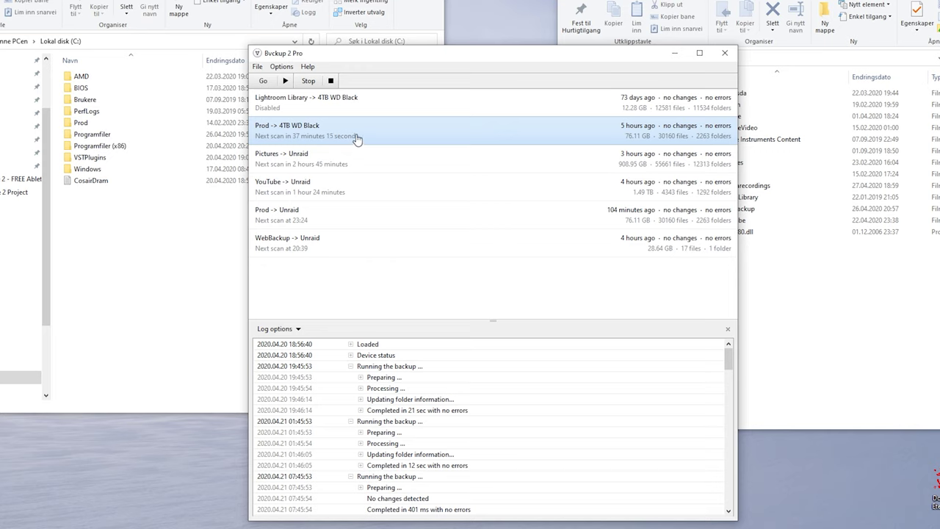
Step: Review the source, destination and description of the Prod -> 4TB WD Black backup job without changing them
{"action": "double_click", "coordinate": [354, 130]}
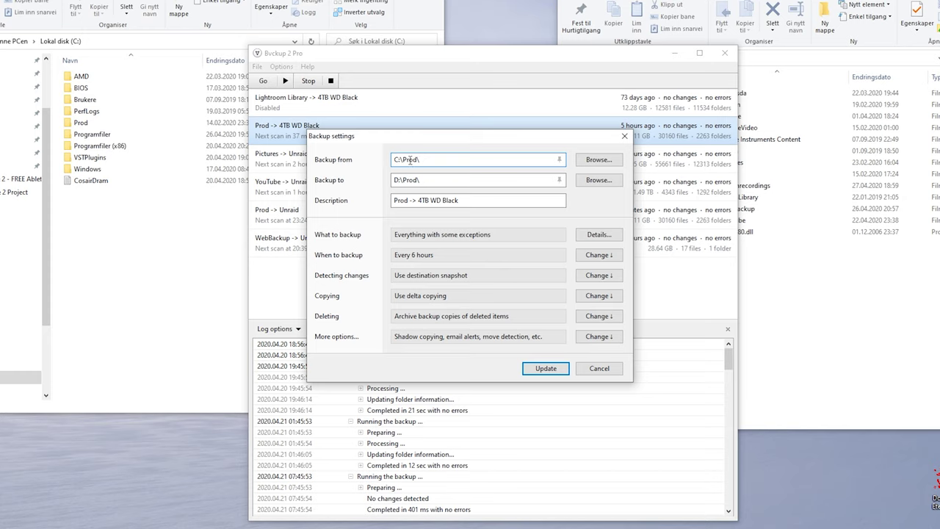
{"action": "left_click", "coordinate": [416, 179]}
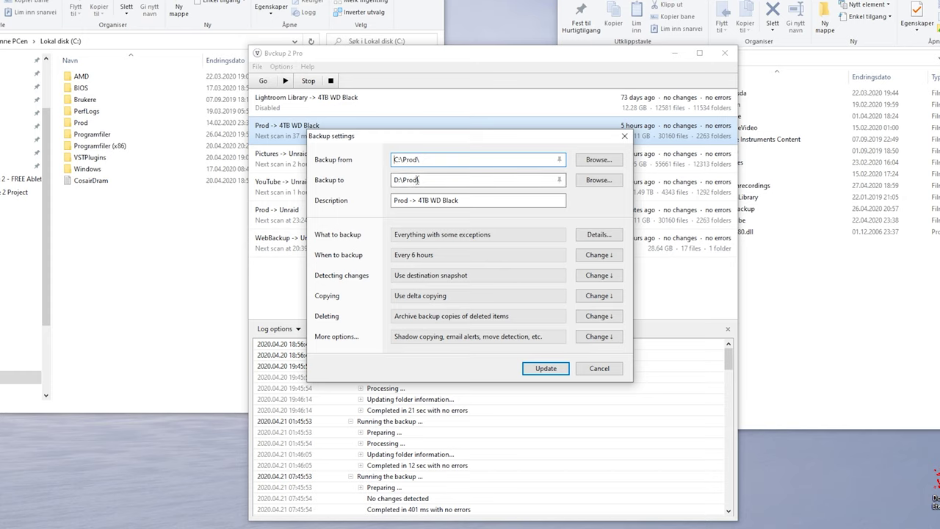
{"action": "left_click", "coordinate": [396, 205]}
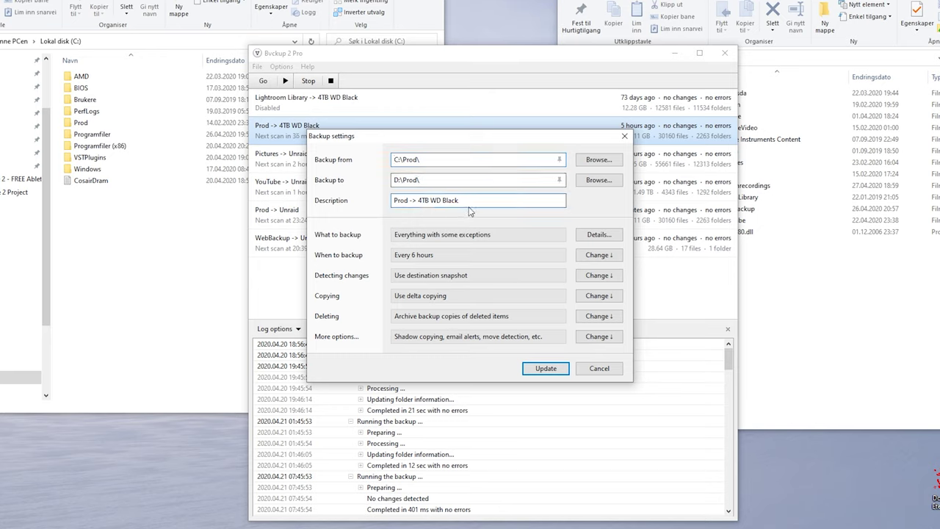
{"action": "left_click", "coordinate": [599, 367]}
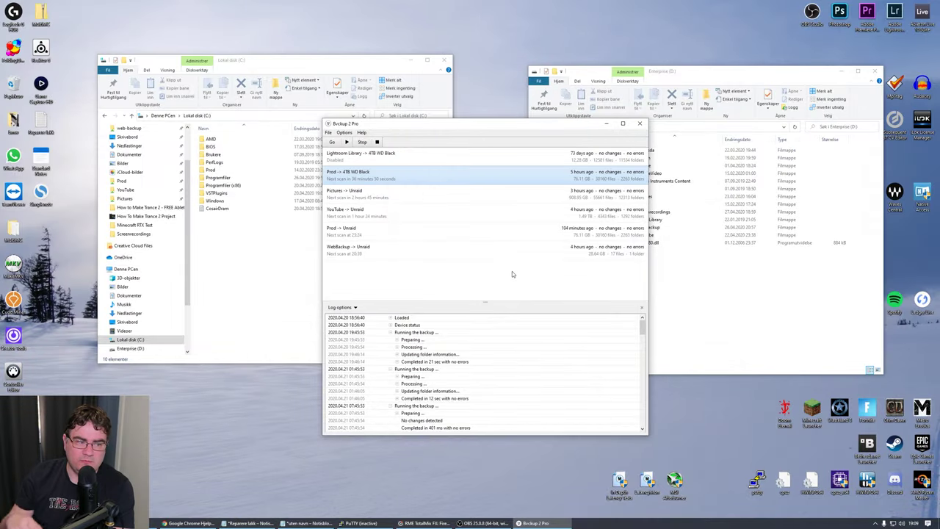
Step: Place the D: window beside the other one, show Denne PCen there in an enlarged window and select all its network locations
{"action": "left_click_drag", "start_coordinate": [742, 78], "coordinate": [672, 69]}
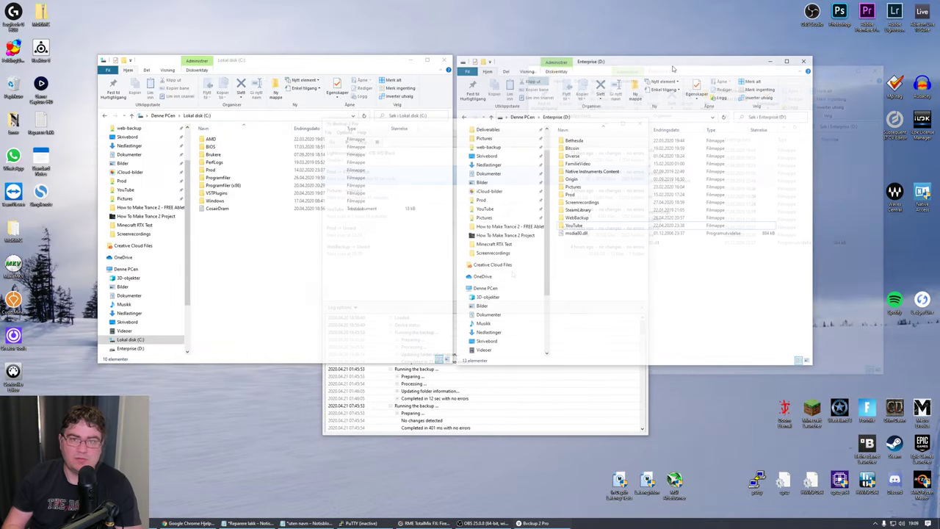
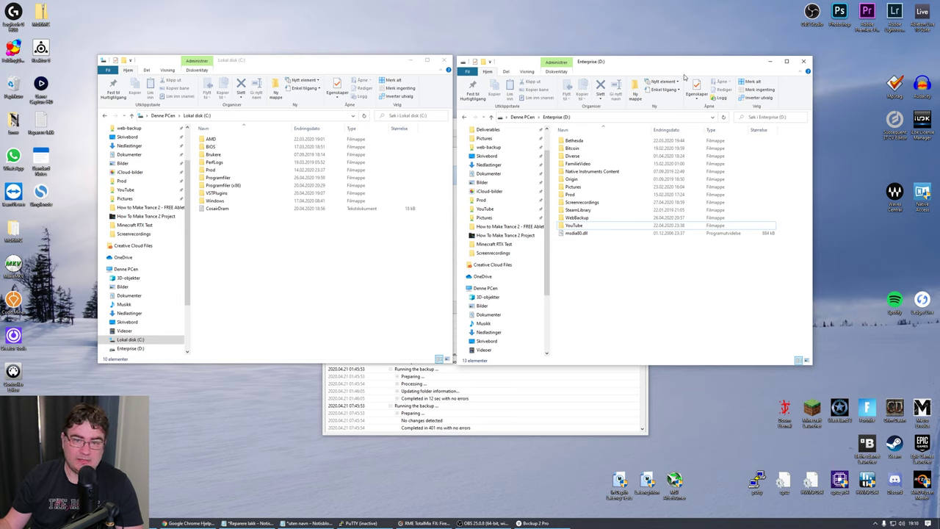
{"action": "left_click", "coordinate": [143, 271]}
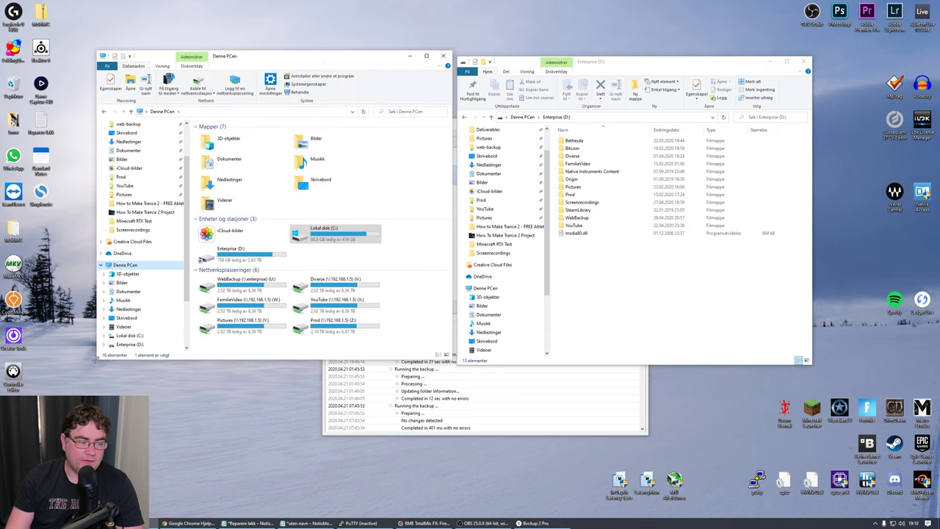
{"action": "left_click_drag", "start_coordinate": [95, 359], "coordinate": [53, 394]}
{"action": "left_click_drag", "start_coordinate": [153, 234], "coordinate": [451, 367]}
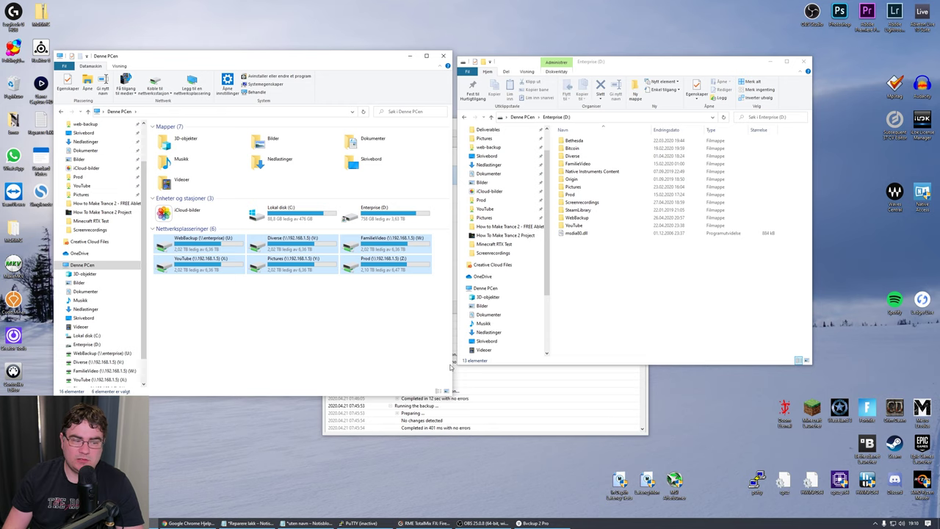
Step: Bring Bvckup 2 to the front, shifted clear of the network drives, and review the Pictures -> Unraid job's source and destination
{"action": "left_click", "coordinate": [469, 382]}
{"action": "left_click_drag", "start_coordinate": [498, 117], "coordinate": [498, 139]}
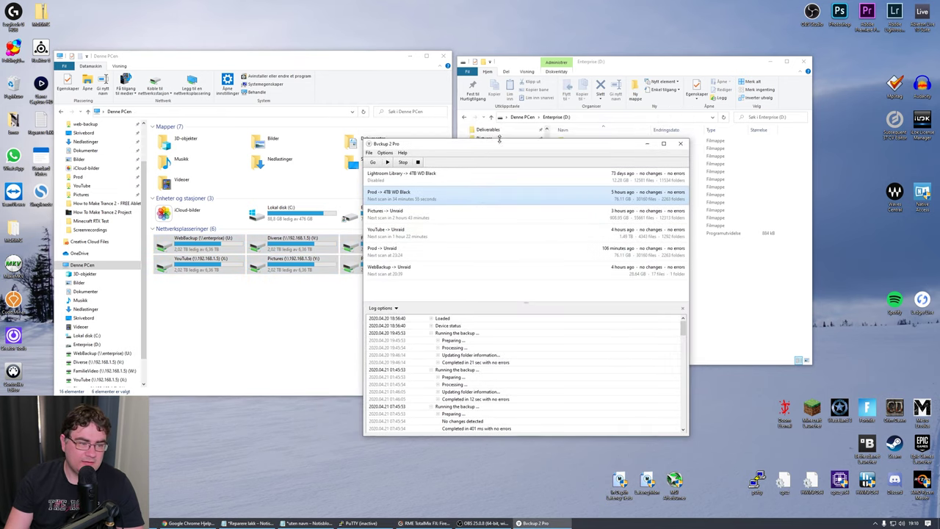
{"action": "left_click", "coordinate": [434, 218]}
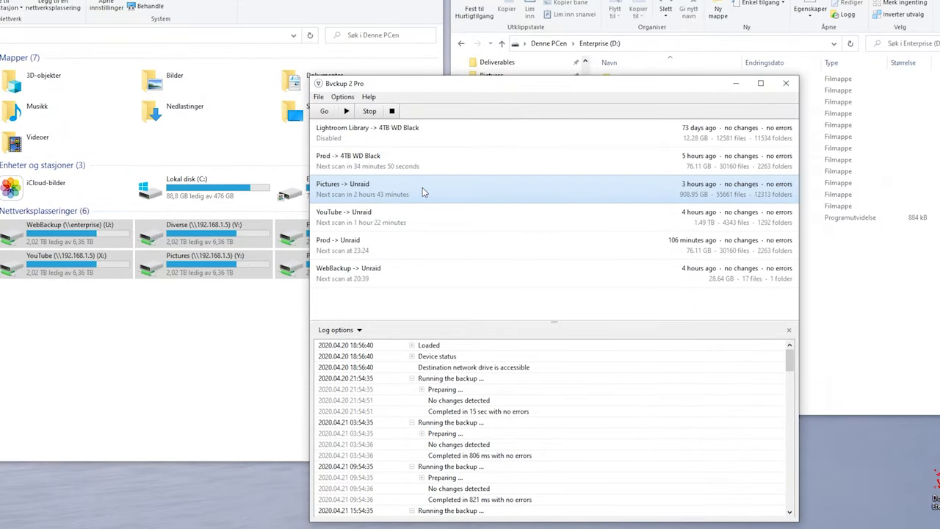
{"action": "double_click", "coordinate": [423, 191]}
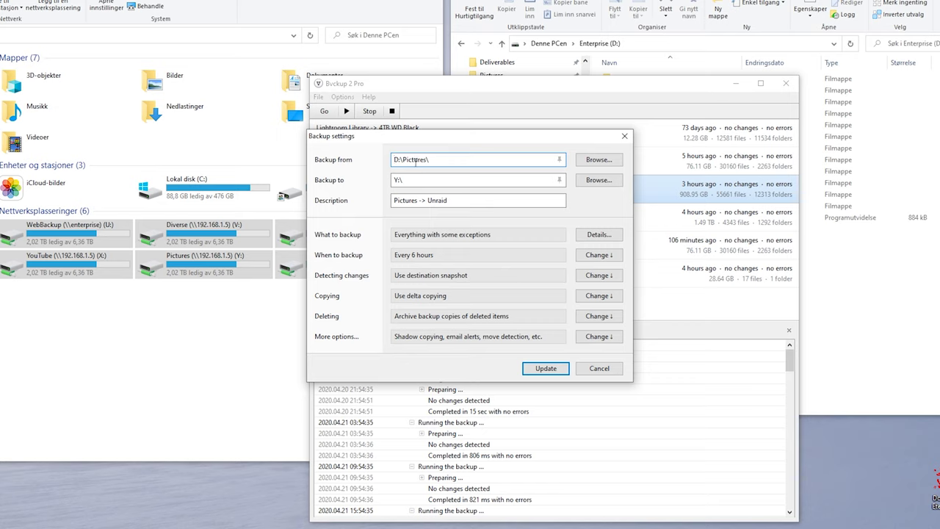
{"action": "left_click", "coordinate": [420, 180]}
Step: Move on to the YouTube -> Unraid job's settings, review its source and destination, and close them unchanged
{"action": "key", "text": "ctrl+Down"}
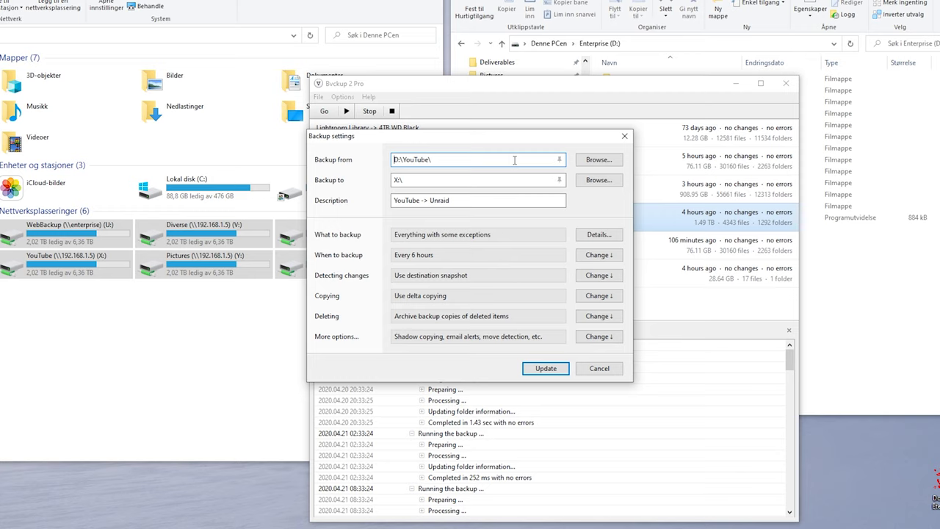
{"action": "left_click", "coordinate": [430, 181]}
{"action": "left_click", "coordinate": [608, 371]}
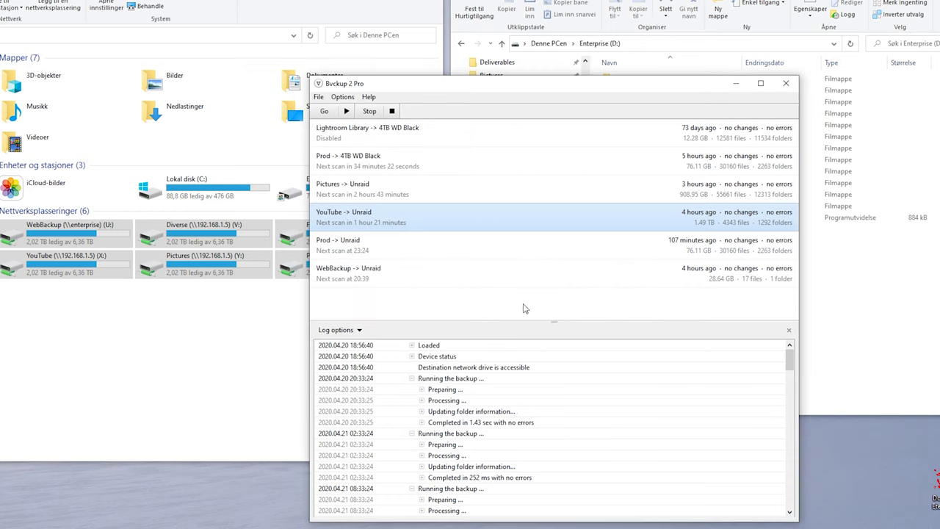
Step: Review the source and destination of the Prod -> Unraid backup job without changing them
{"action": "double_click", "coordinate": [383, 249]}
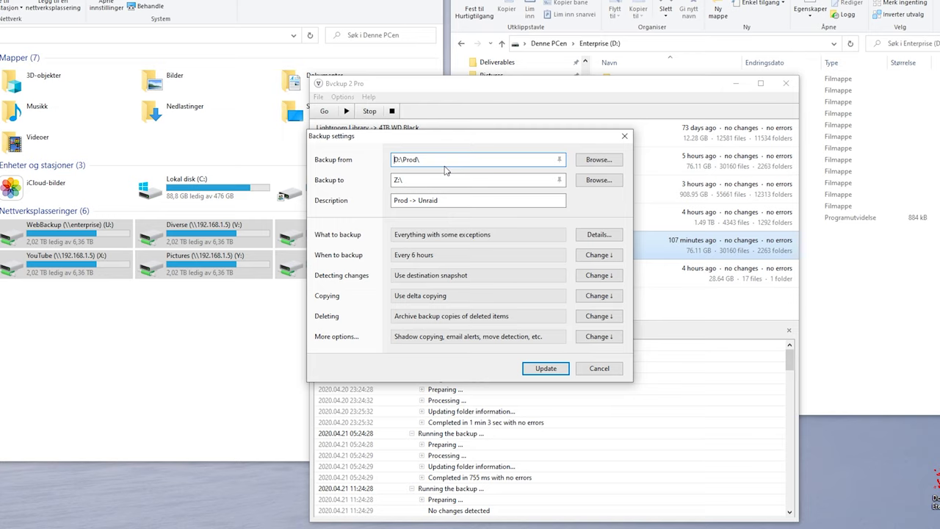
{"action": "left_click", "coordinate": [423, 178]}
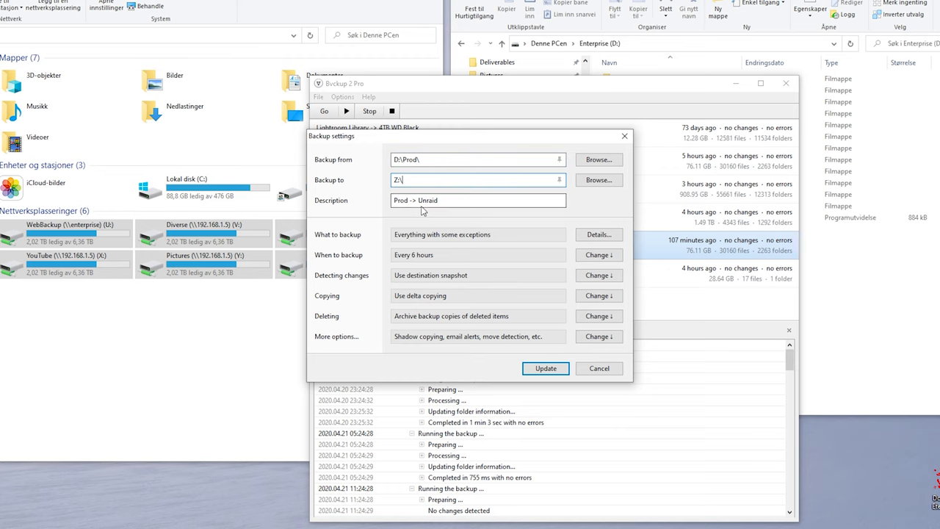
{"action": "left_click", "coordinate": [600, 368]}
Step: Review the settings of the WebBackup -> Unraid backup job and close them unchanged
{"action": "left_click", "coordinate": [395, 278]}
{"action": "double_click", "coordinate": [395, 278]}
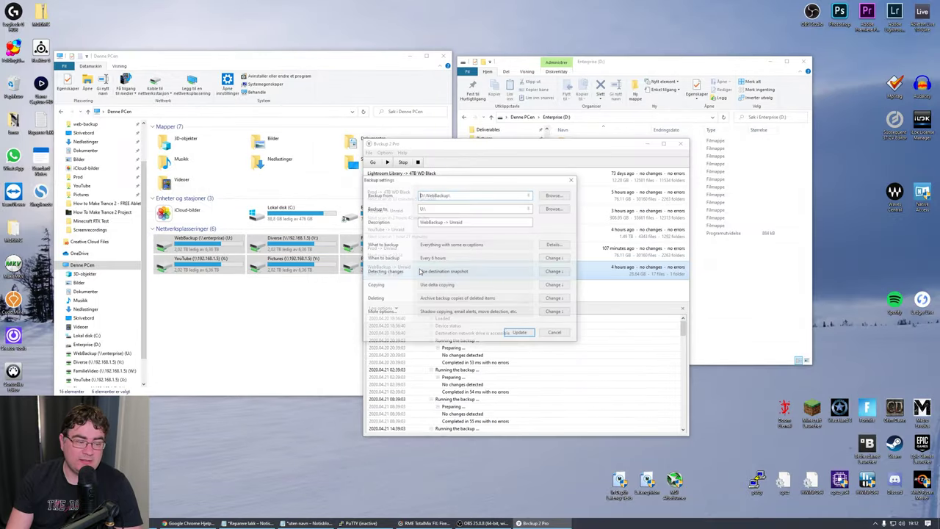
{"action": "left_click", "coordinate": [555, 334]}
Step: Review the six-hourly schedule and missed-backup handling of the Prod -> 4TB WD Black job, leaving the periodic backup details unchanged
{"action": "double_click", "coordinate": [523, 192]}
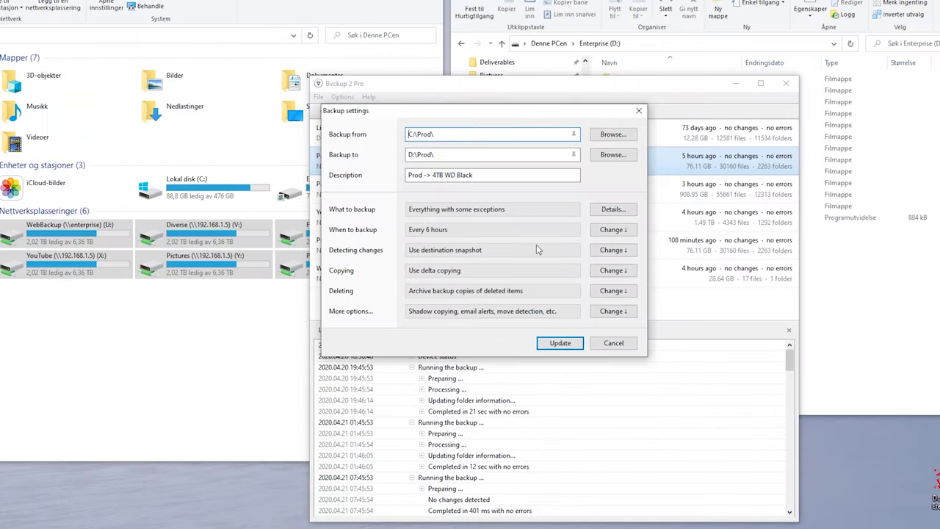
{"action": "left_click", "coordinate": [610, 231]}
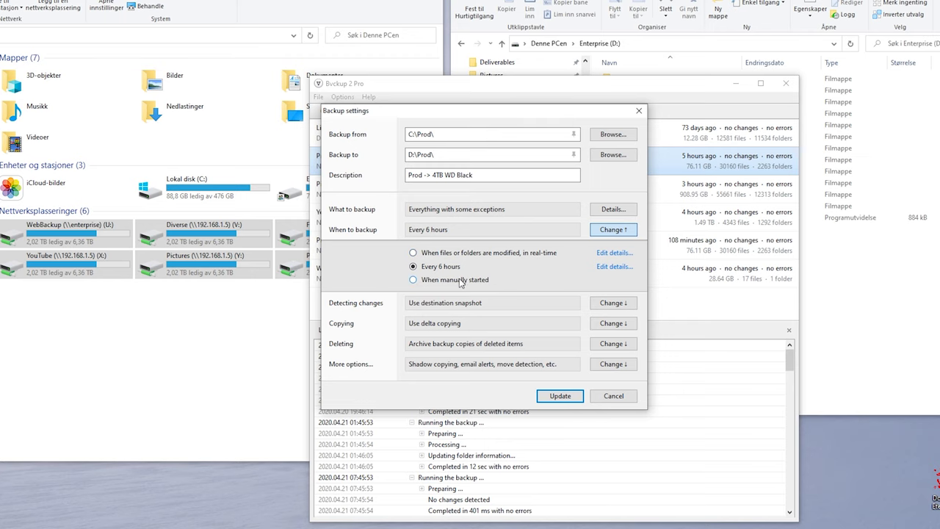
{"action": "left_click", "coordinate": [614, 266]}
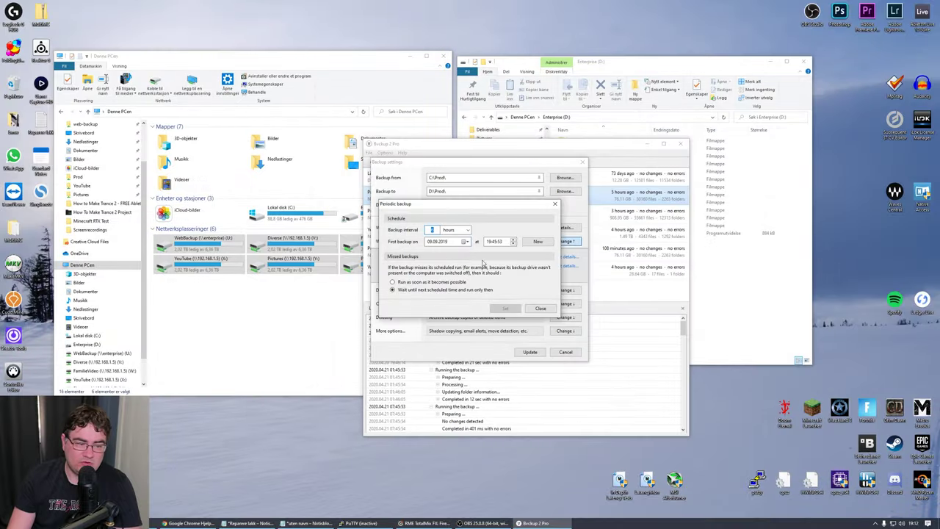
{"action": "left_click", "coordinate": [541, 308]}
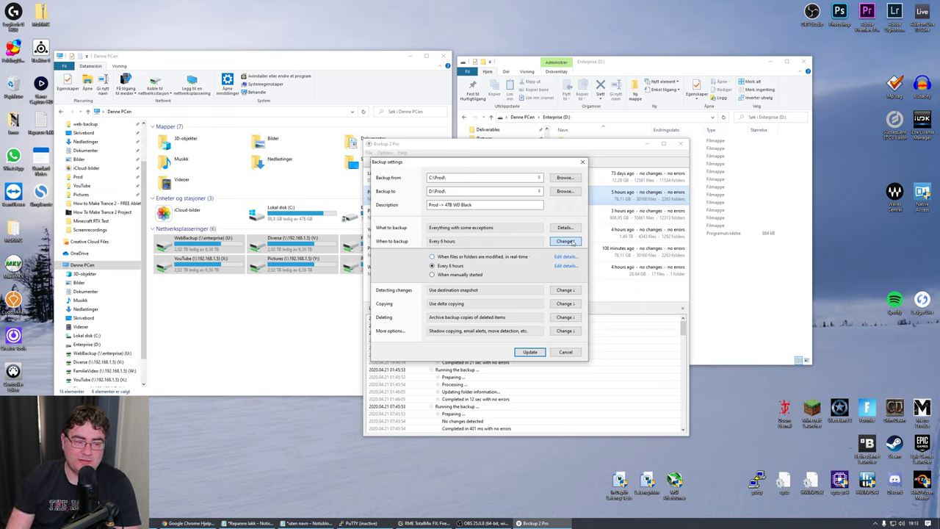
Step: Review how the Prod -> 4TB WD Black job archives deleted items and its archive retention period, and close the settings unchanged
{"action": "left_click", "coordinate": [565, 316]}
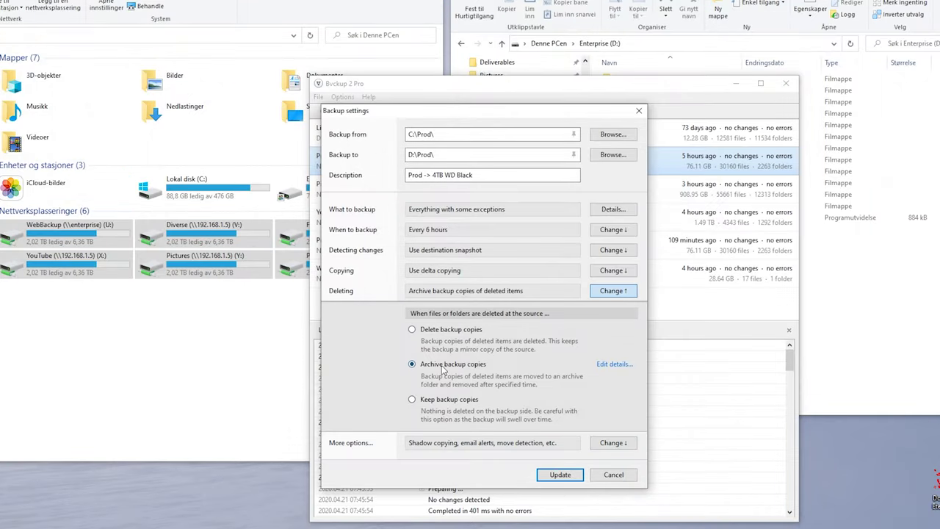
{"action": "left_click", "coordinate": [614, 365]}
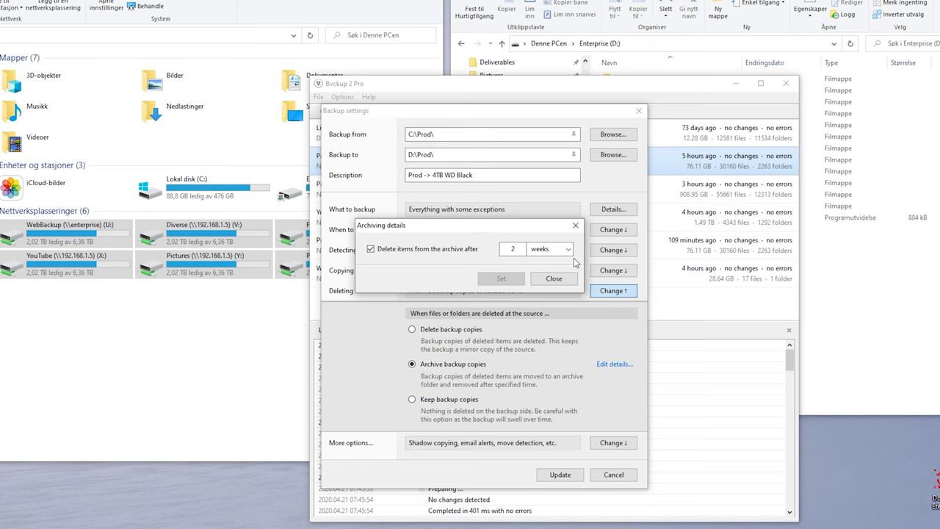
{"action": "left_click", "coordinate": [553, 278]}
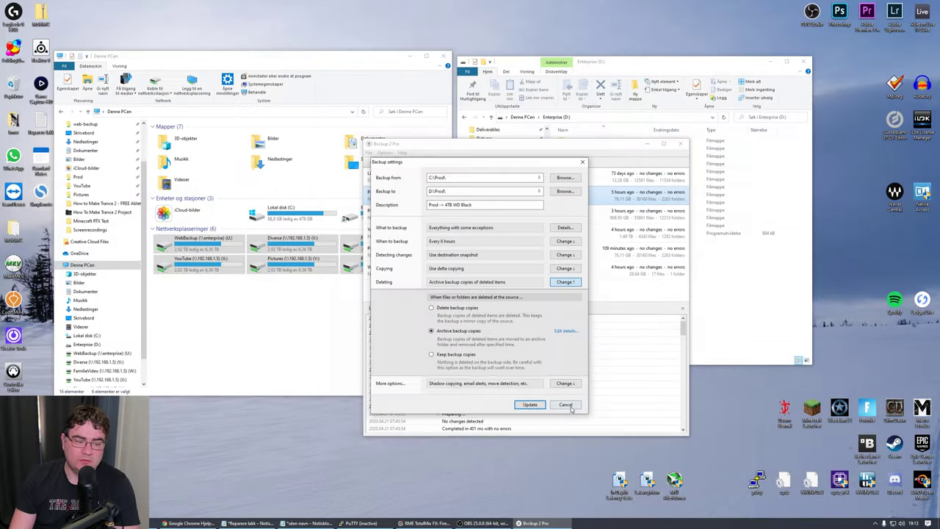
{"action": "left_click", "coordinate": [620, 475]}
Step: Move Bvckup 2 out of the way and browse Prod's $Archive (Bvckup 2) folder on D: through Prosjekt and Ableton Live to Free Projects
{"action": "left_click", "coordinate": [664, 144]}
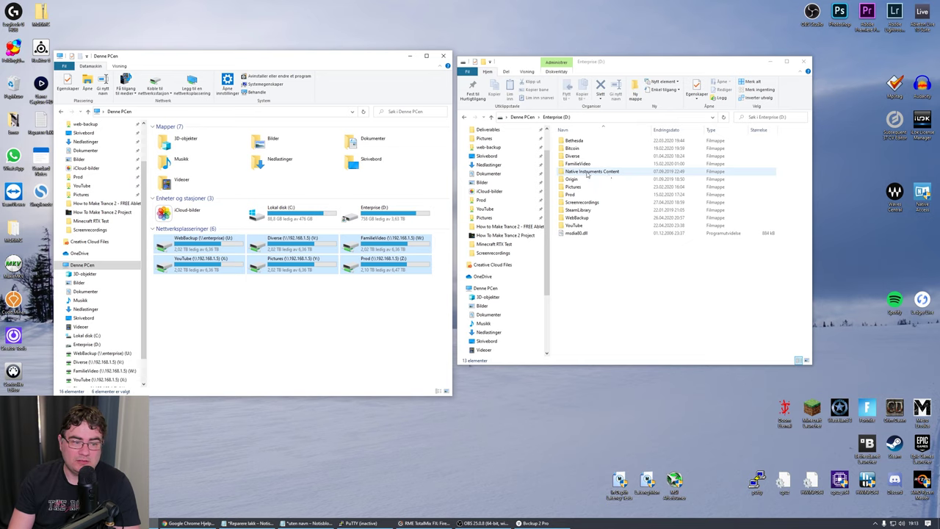
{"action": "left_click", "coordinate": [587, 230]}
{"action": "double_click", "coordinate": [593, 194]}
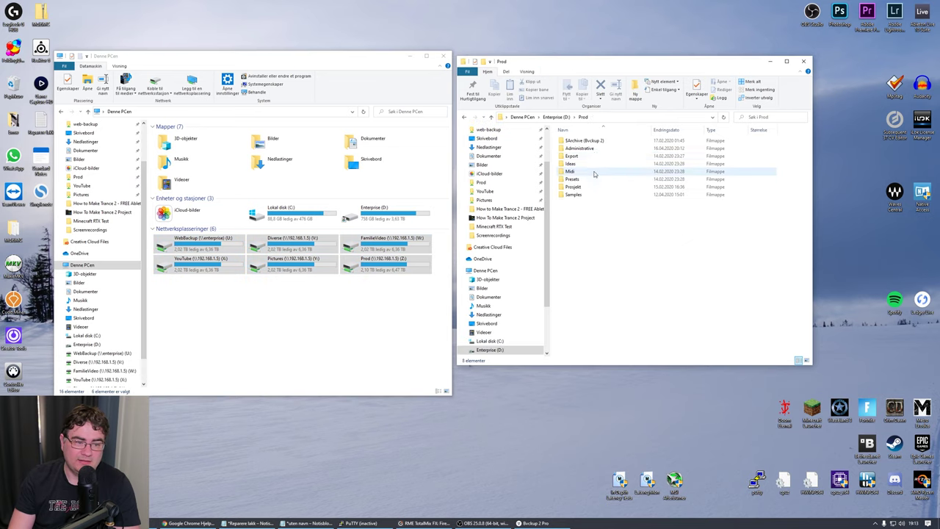
{"action": "double_click", "coordinate": [596, 141]}
{"action": "double_click", "coordinate": [599, 141]}
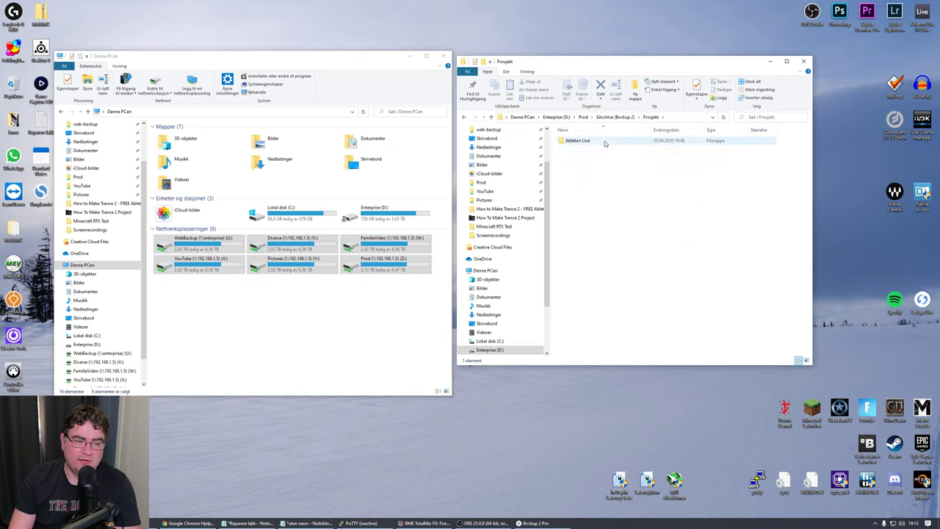
{"action": "double_click", "coordinate": [602, 142]}
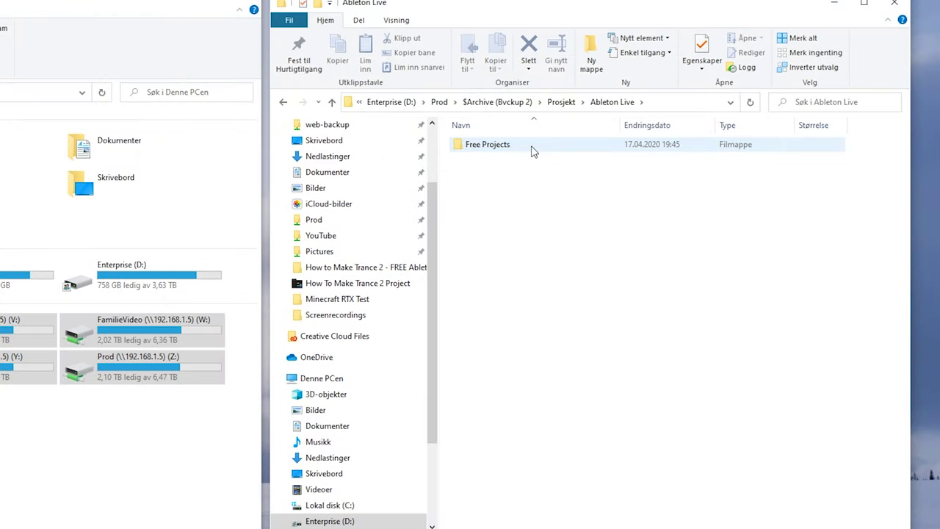
{"action": "double_click", "coordinate": [534, 146]}
Step: Examine the archived contents of Free Projects and go back up to the Prod folder on D:
{"action": "key", "text": "ctrl+a"}
{"action": "left_click", "coordinate": [535, 143]}
{"action": "left_click", "coordinate": [545, 102]}
{"action": "left_click", "coordinate": [558, 102]}
{"action": "left_click", "coordinate": [556, 102]}
{"action": "left_click", "coordinate": [499, 102]}
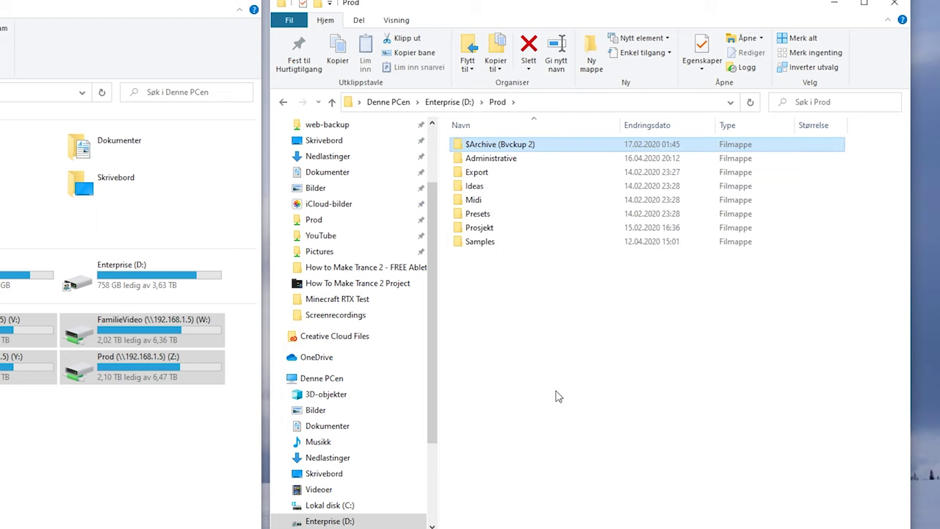